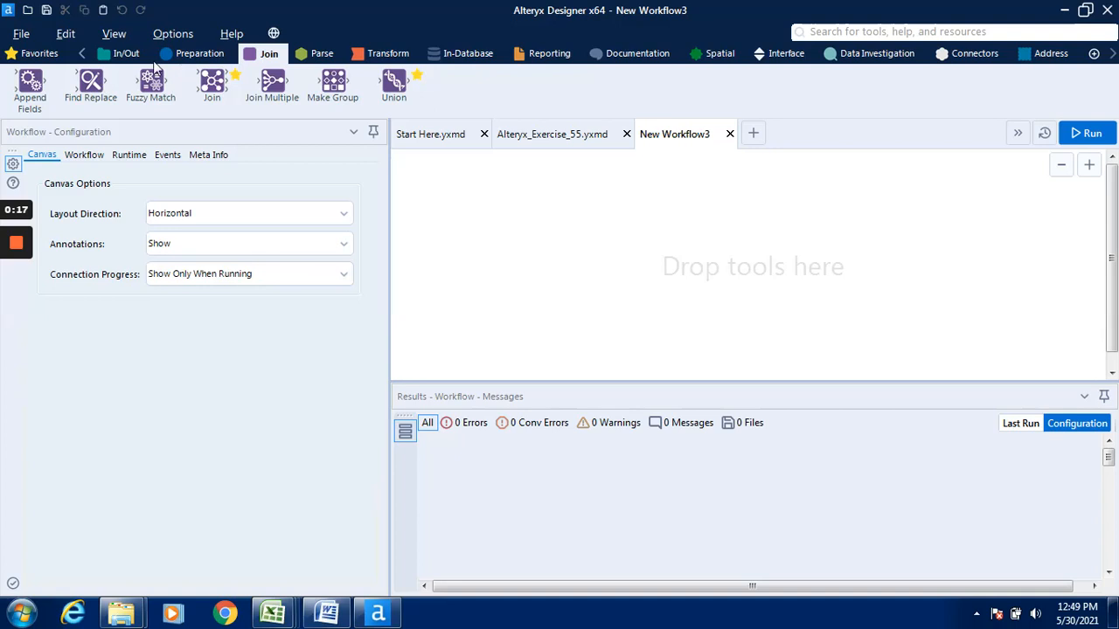
Add an Input Data tool to the empty canvas and connect it to the recent file Sales 2017 - Copy.xlsx
click(128, 54)
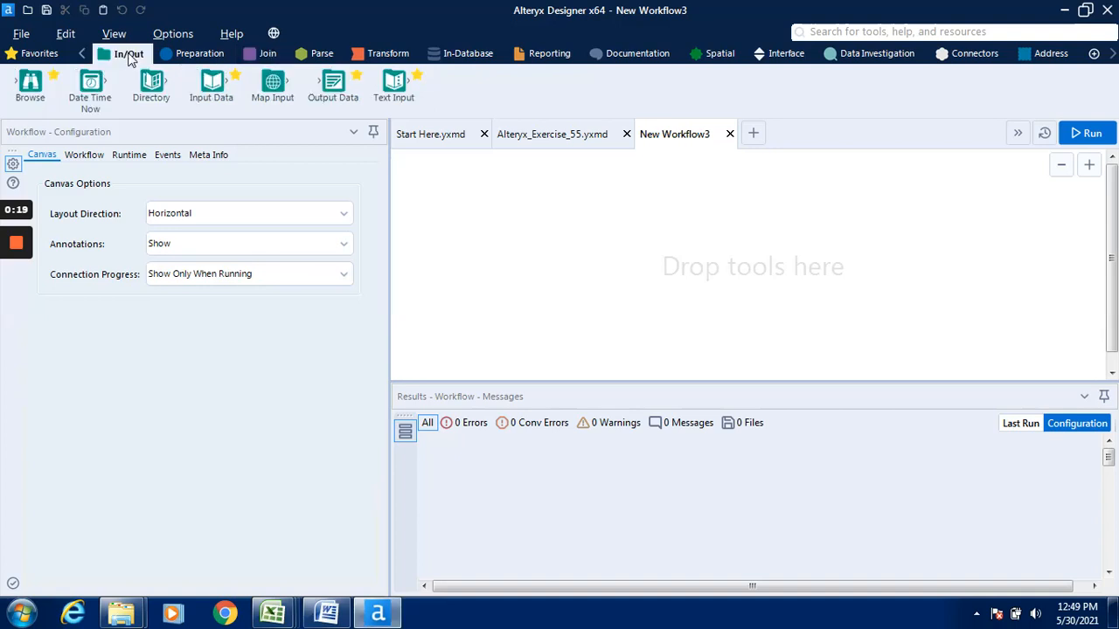
drag(148, 87, 144, 105)
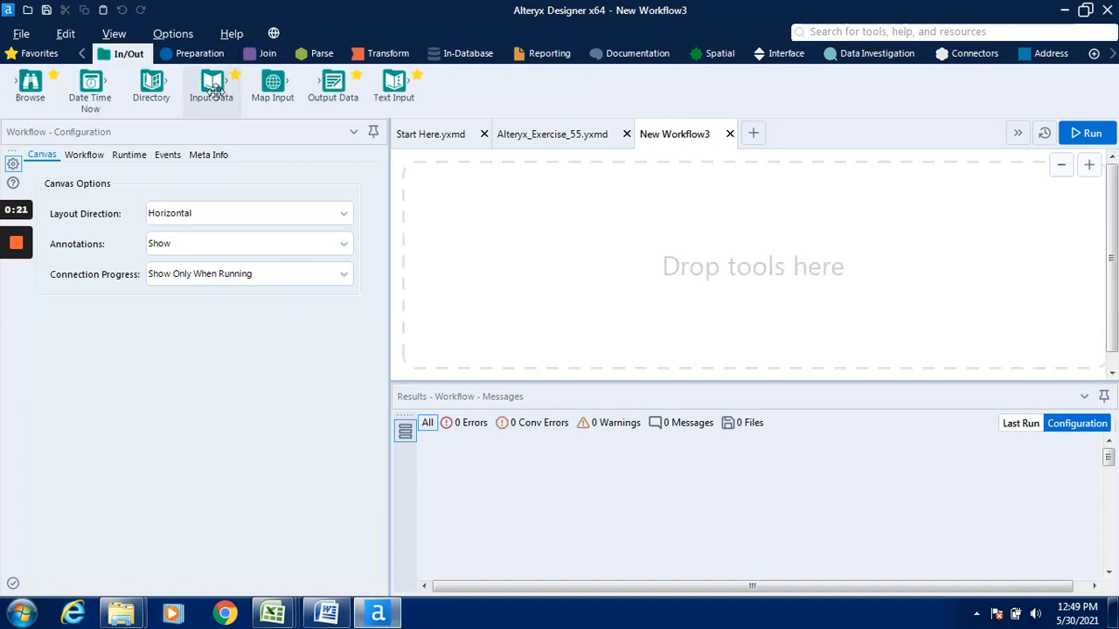
drag(213, 90, 470, 227)
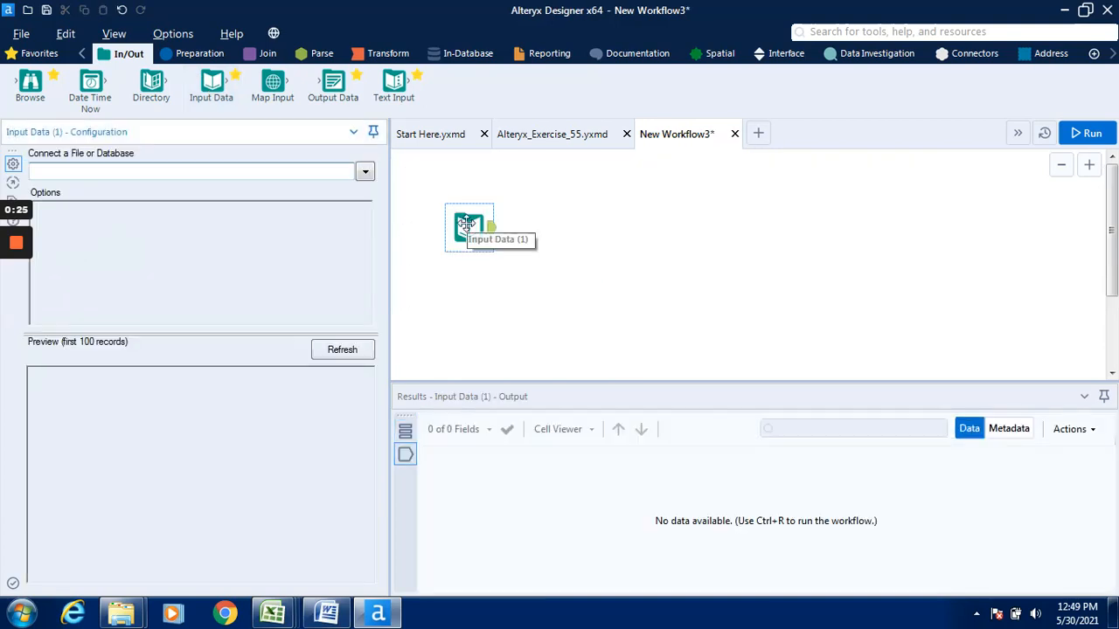
click(364, 172)
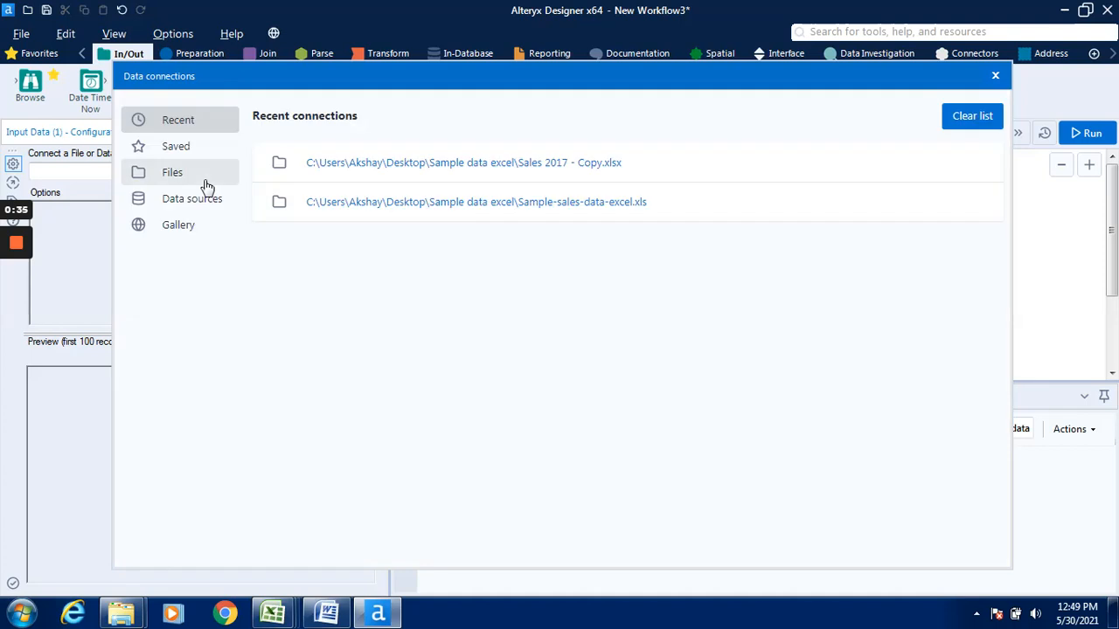
click(551, 163)
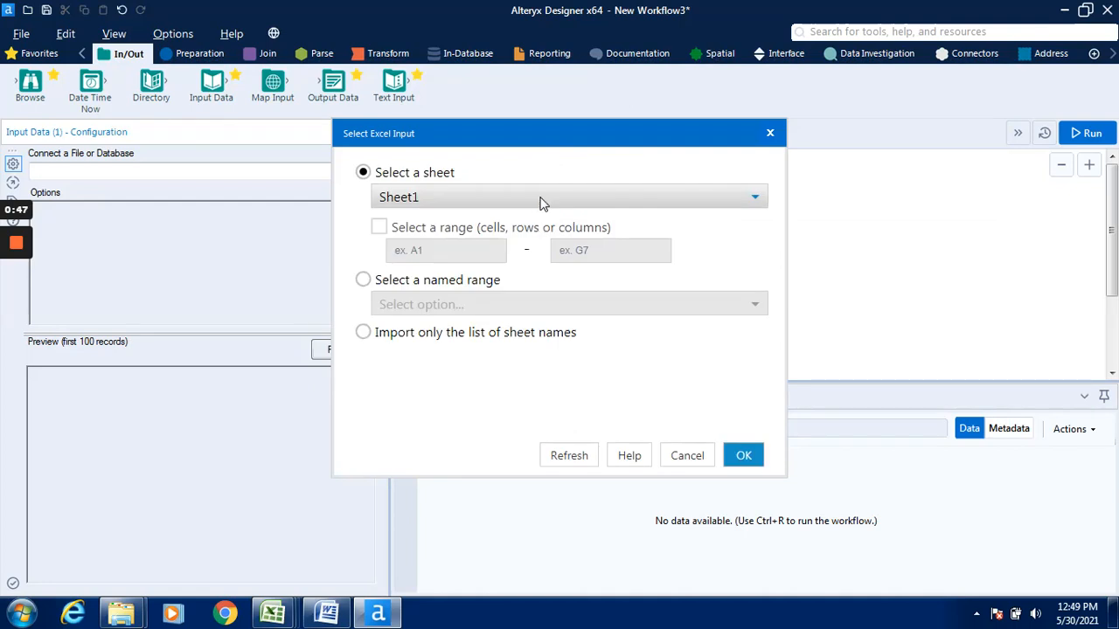
Choose the named range Month2 as the Excel input and accept the selection
click(541, 203)
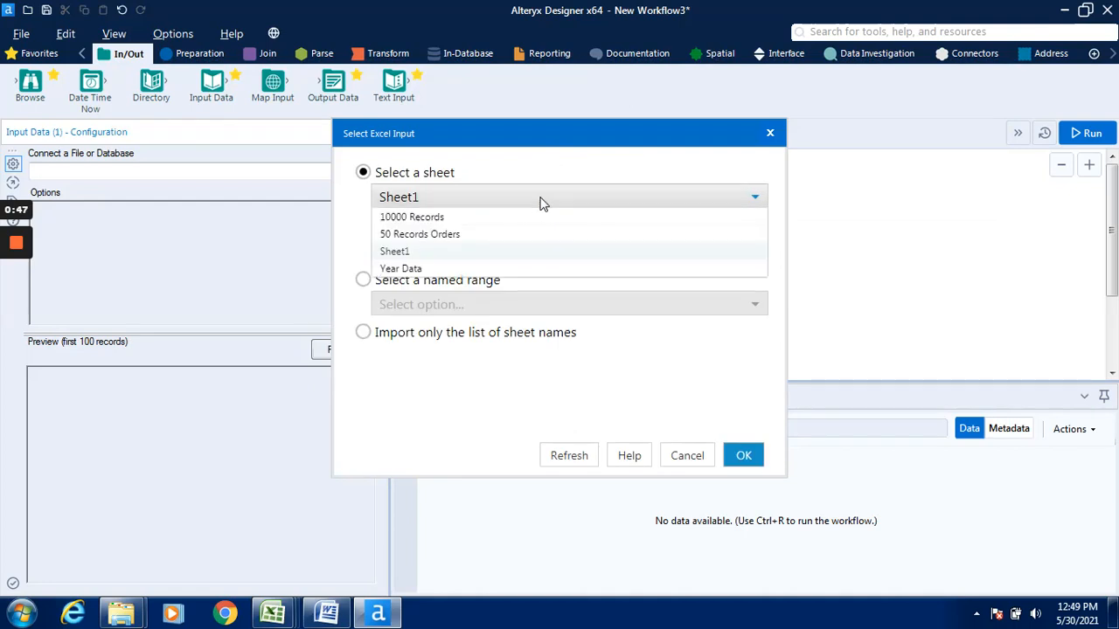
click(416, 269)
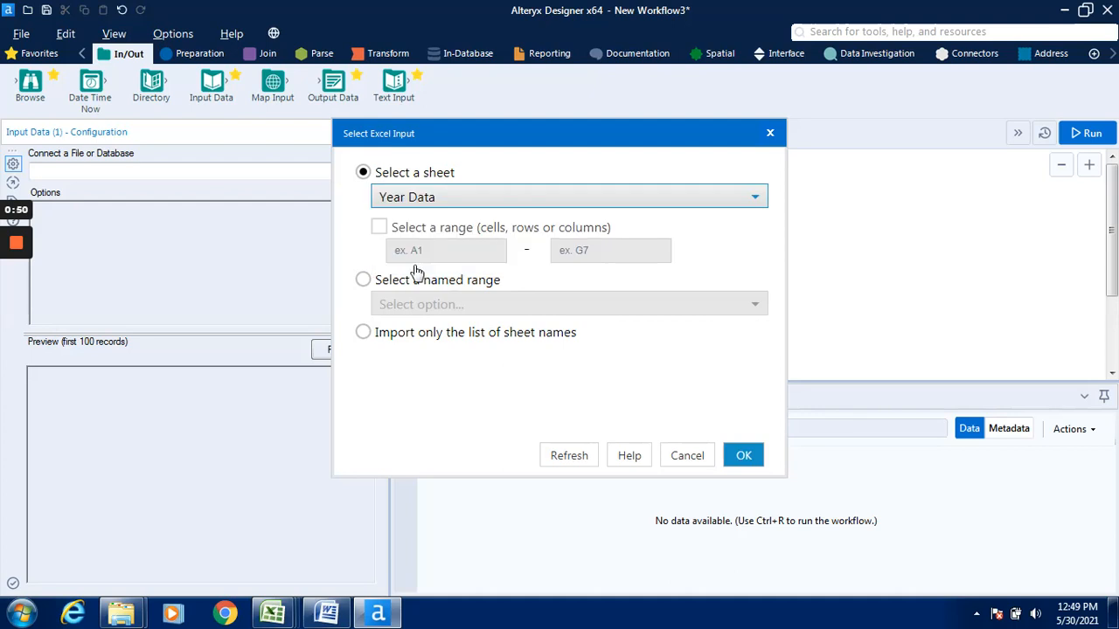
click(363, 280)
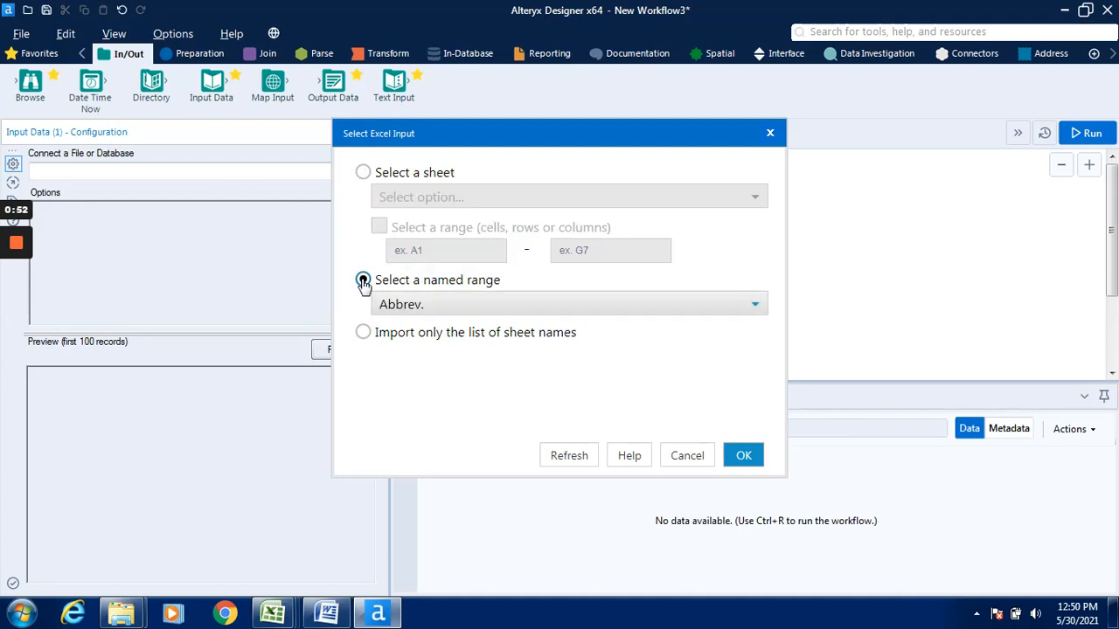
click(435, 305)
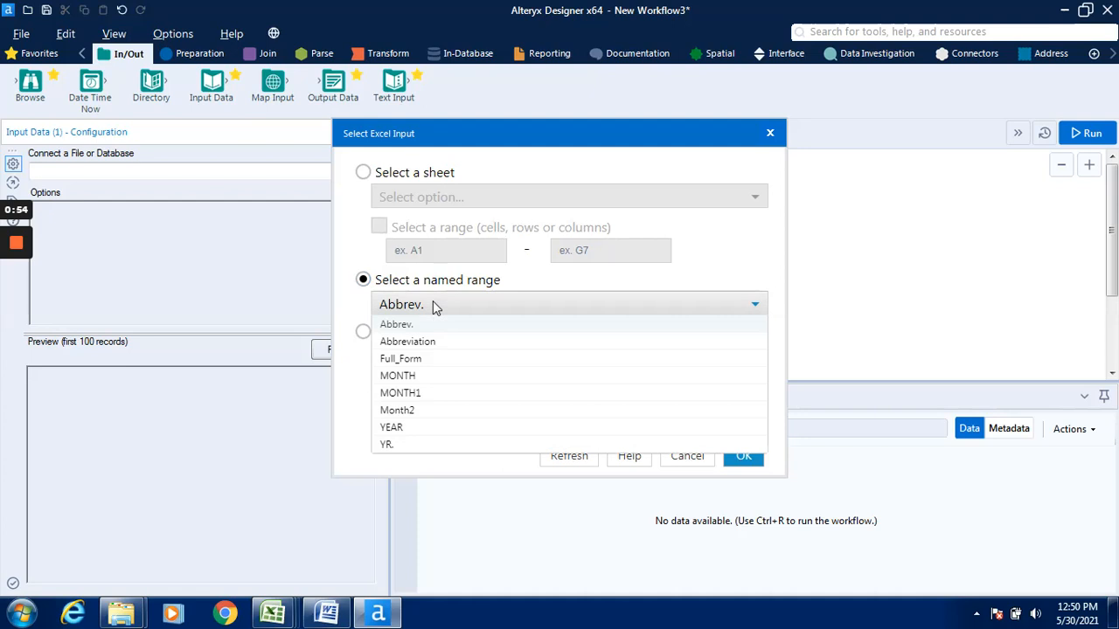
click(410, 413)
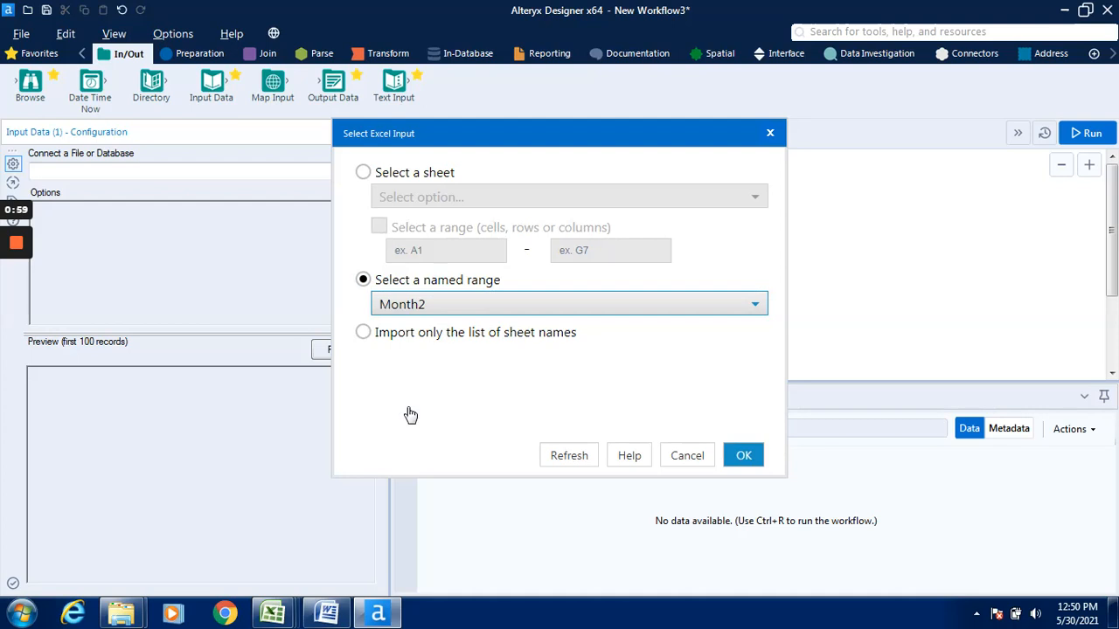
click(743, 456)
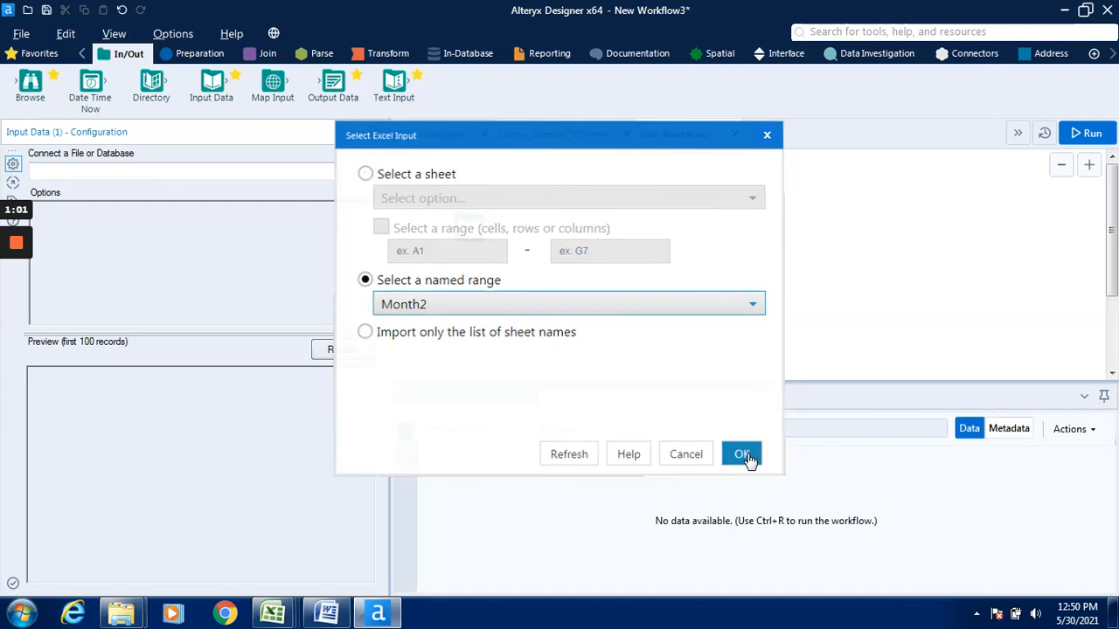
Run the workflow to load the Month2 data and dismiss the completion message
click(1093, 135)
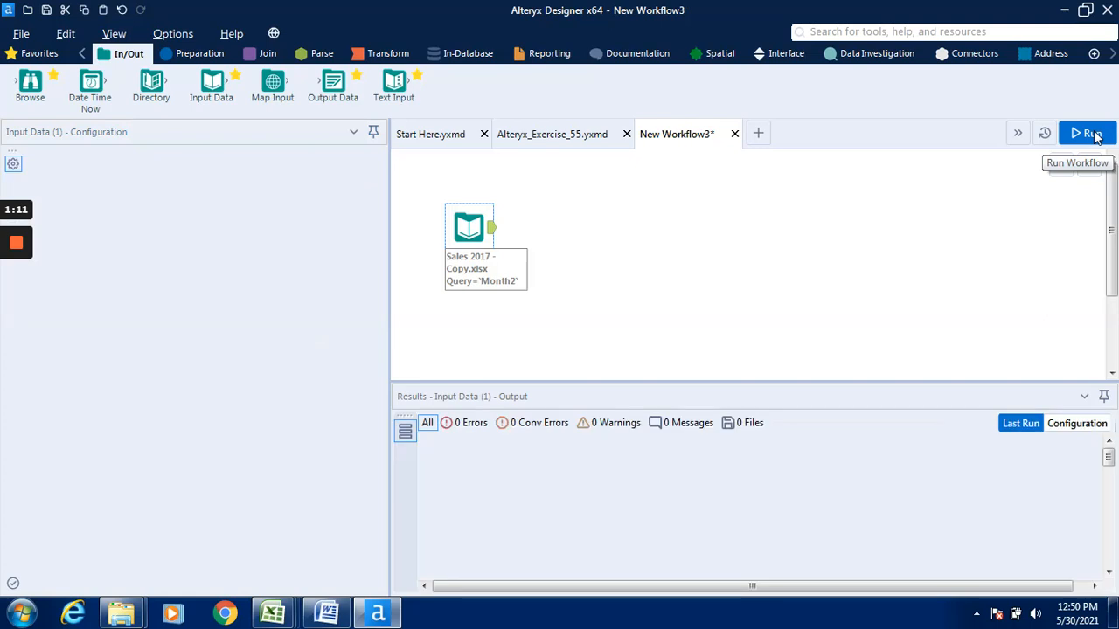
click(1088, 134)
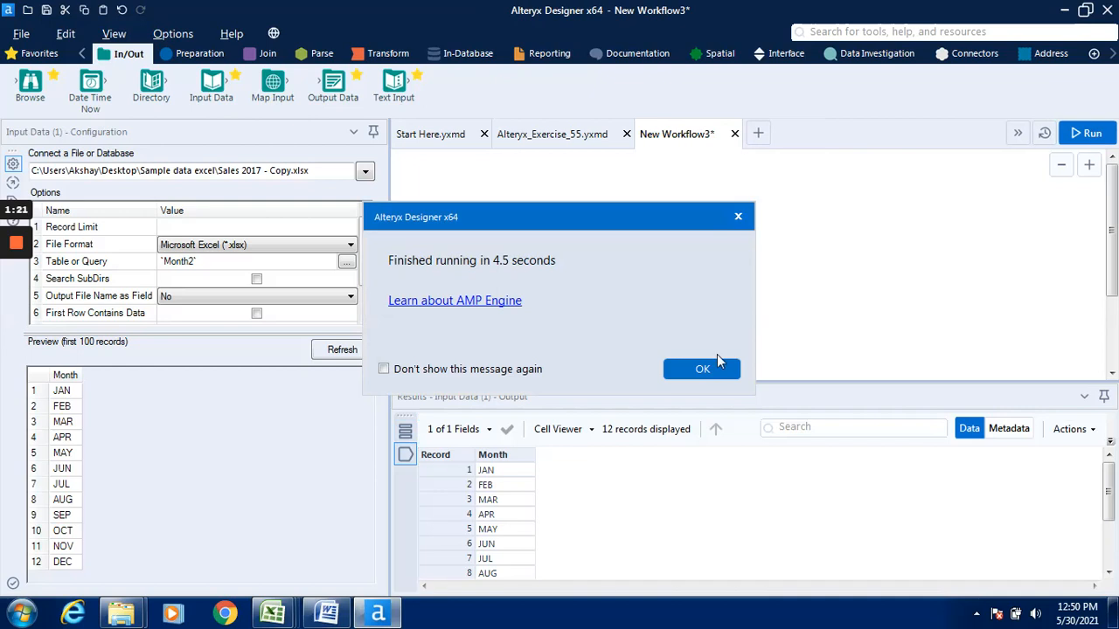
click(715, 365)
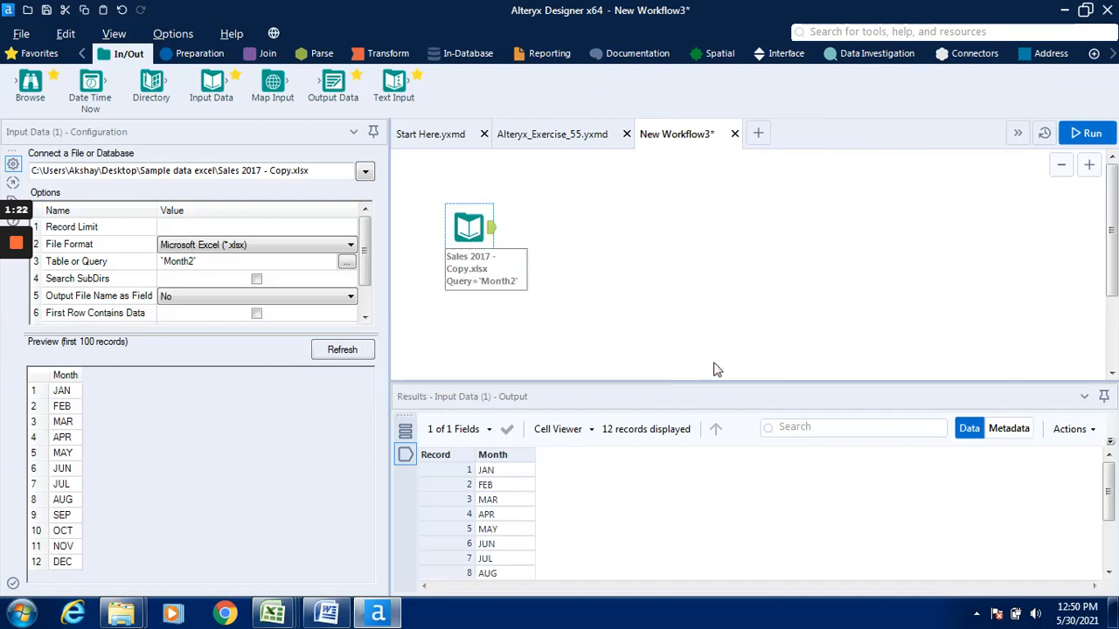
Duplicate the Month2 Input Data tool and place the copy below and to the right of the original on the canvas
right_click(474, 231)
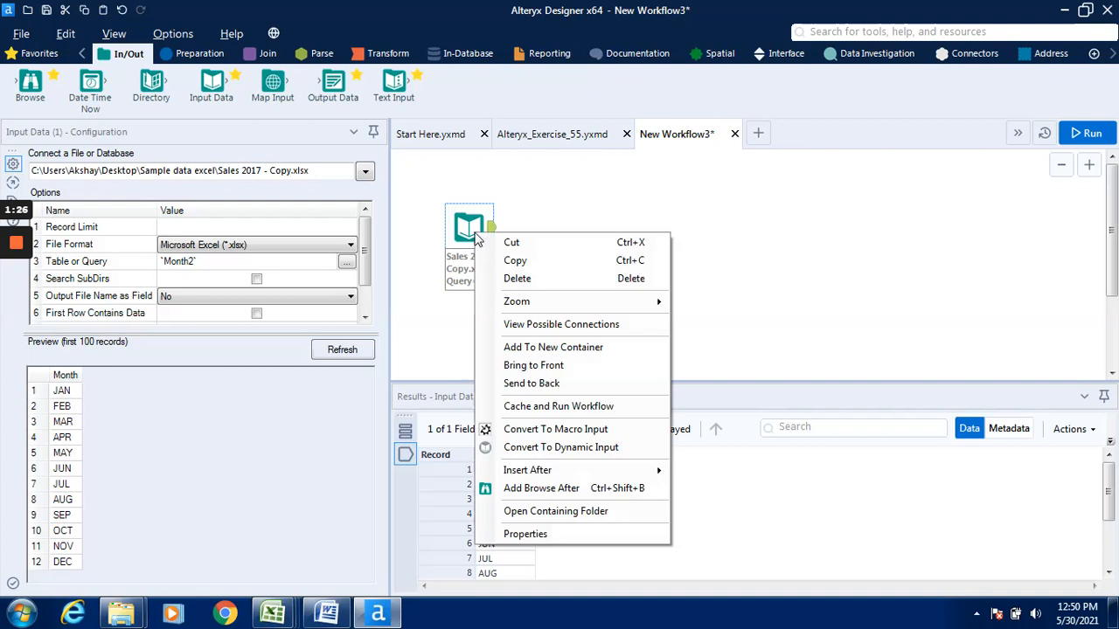
click(524, 262)
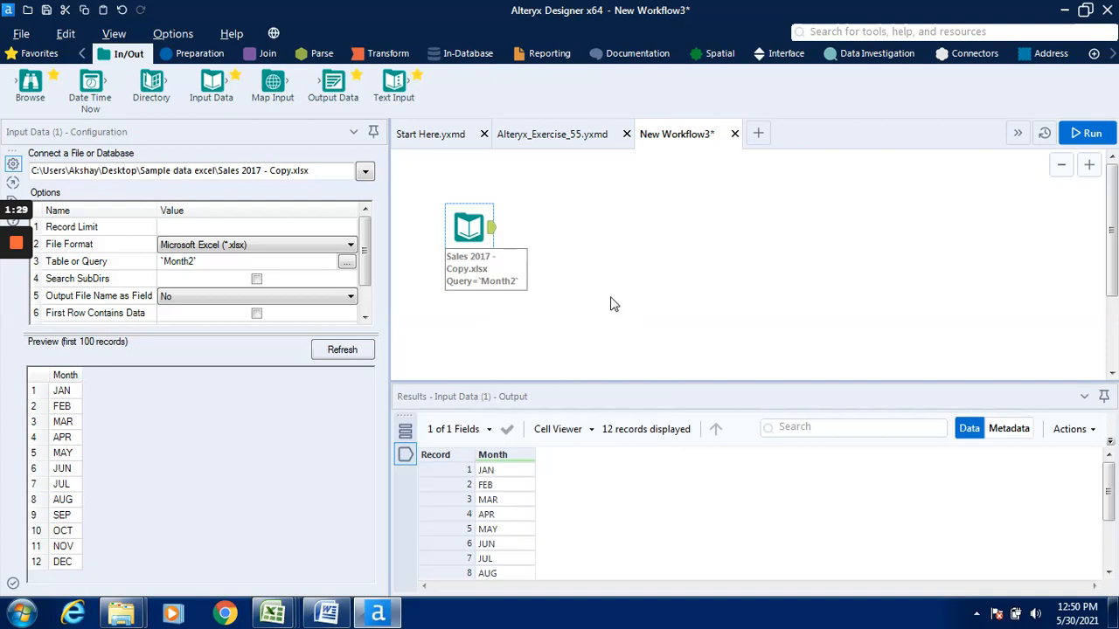
right_click(612, 303)
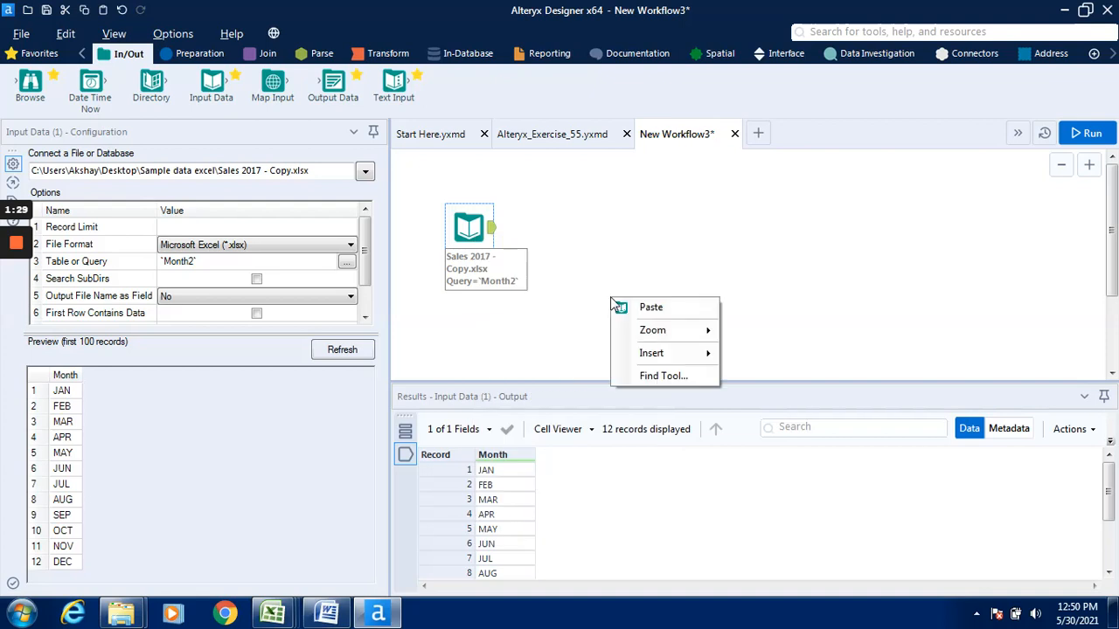
click(680, 308)
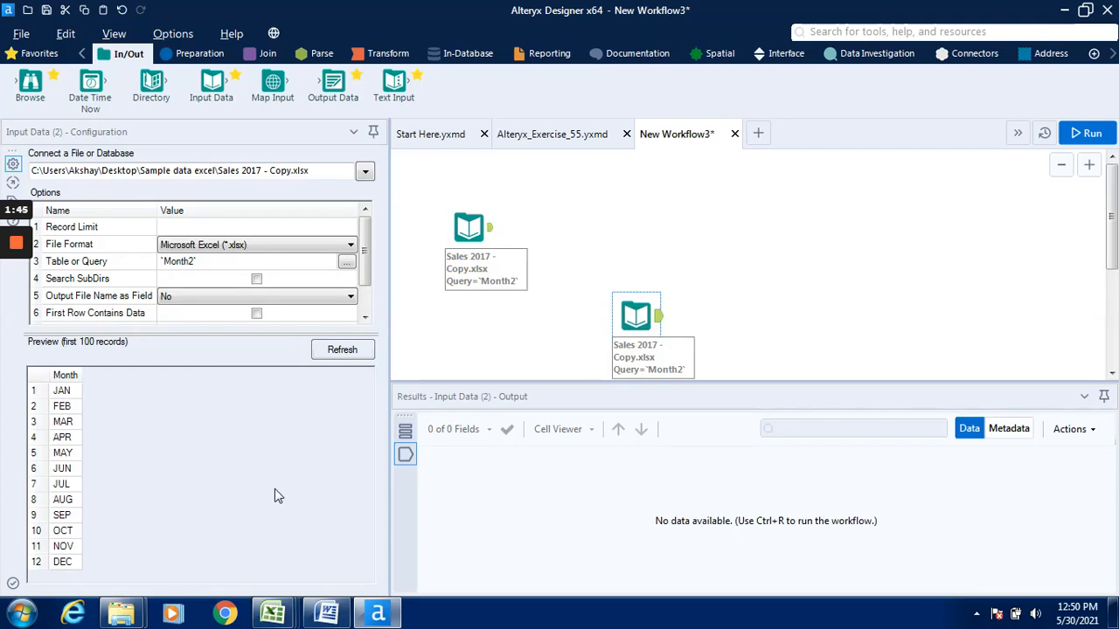
Switch to the Sales 2017 - Copy workbook in Excel, examine the abbreviated Month list in G2:G14 of Year Data, and return to Alteryx Designer
click(273, 616)
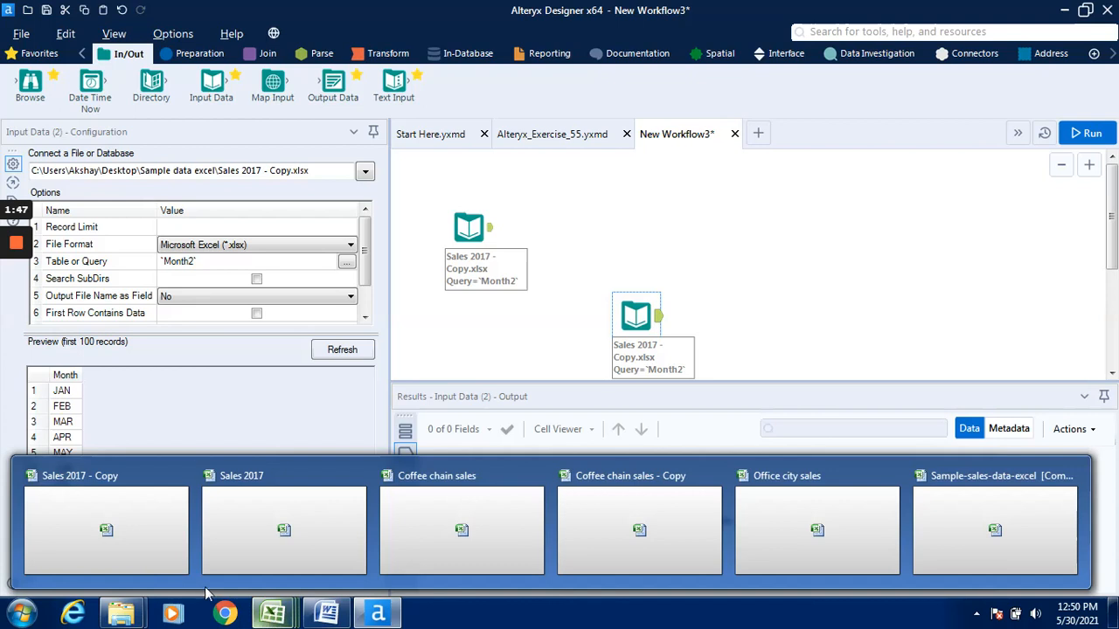
click(153, 569)
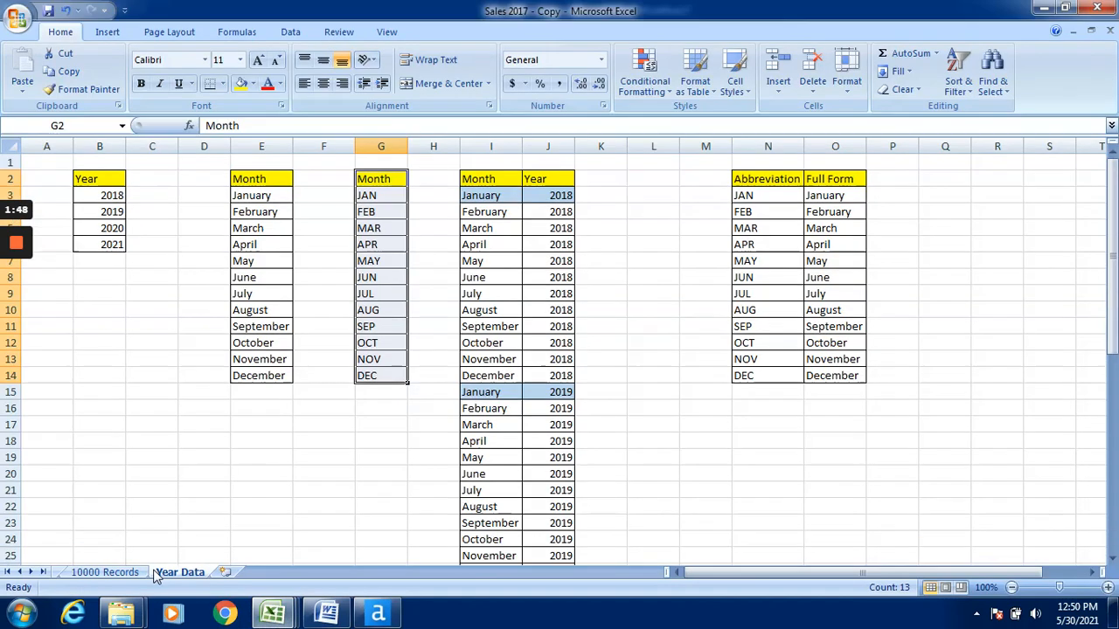
click(329, 228)
click(381, 179)
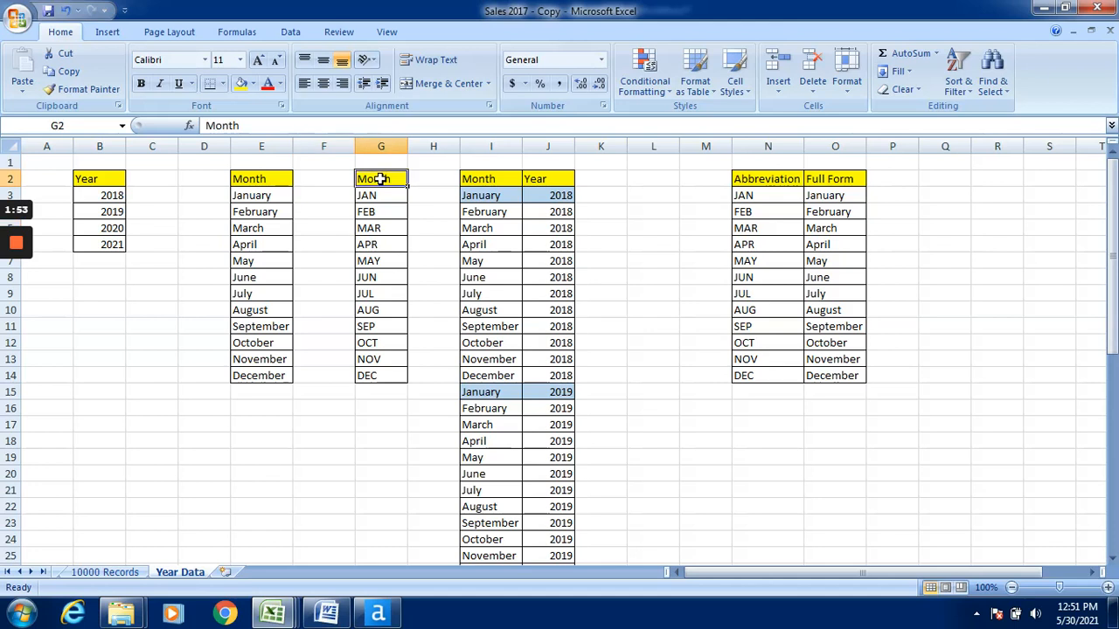
drag(380, 179, 387, 377)
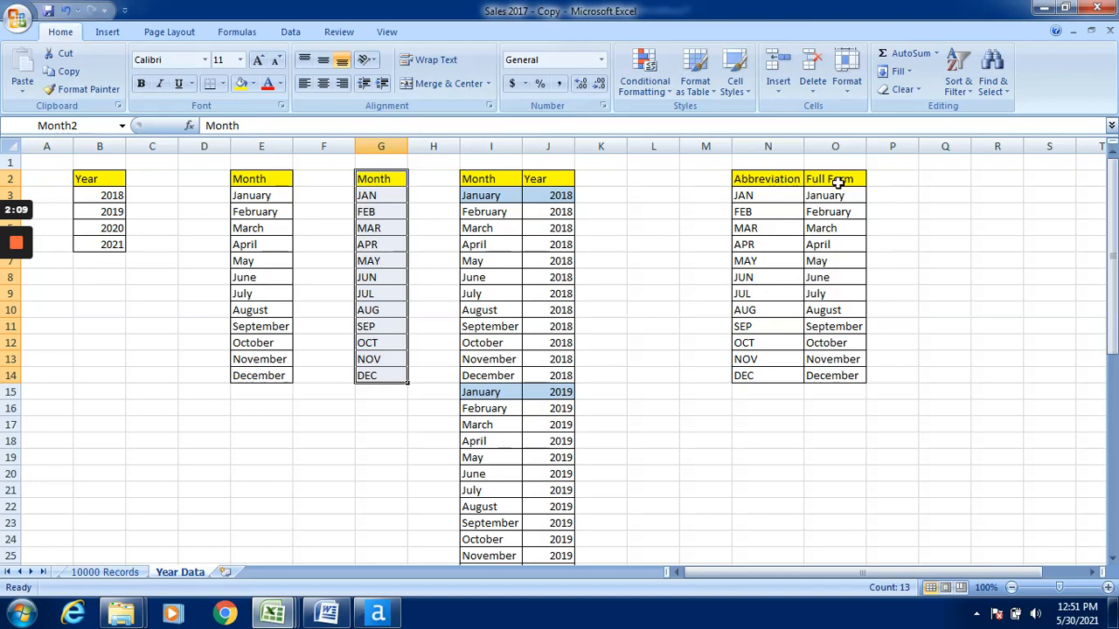
click(1044, 8)
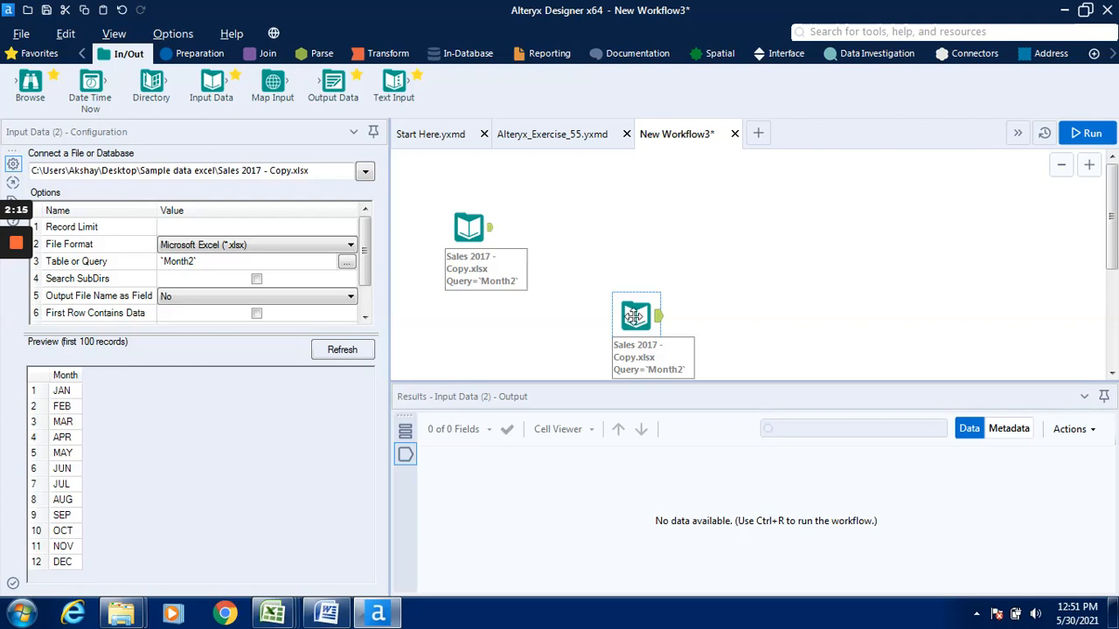
Set the copied Input Data tool to read the named range Abbreviation, and run the workflow
click(346, 264)
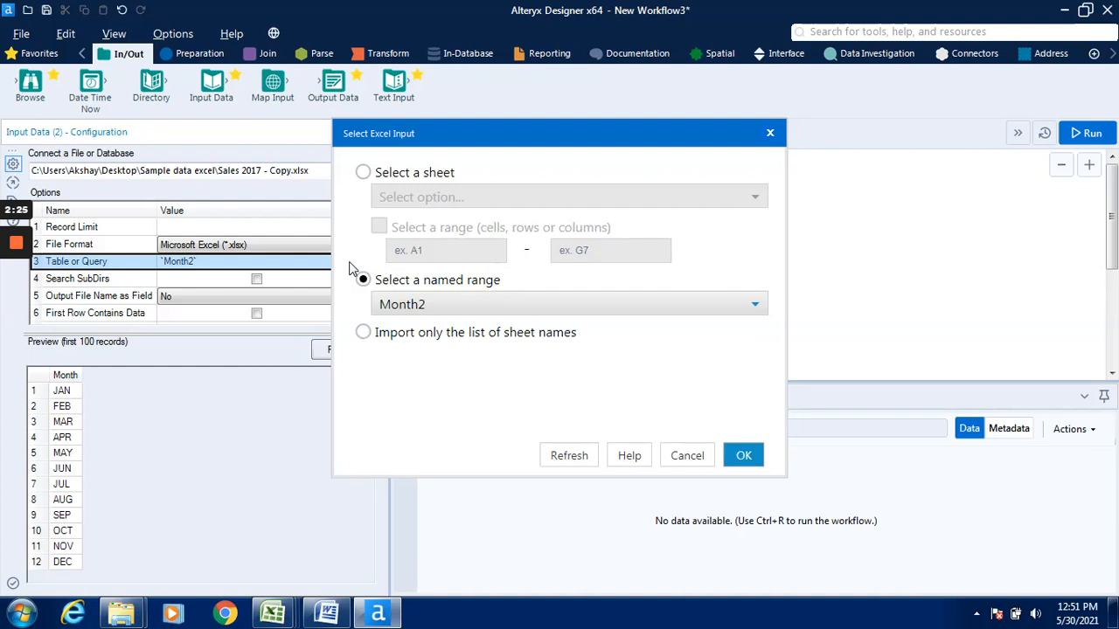
click(461, 303)
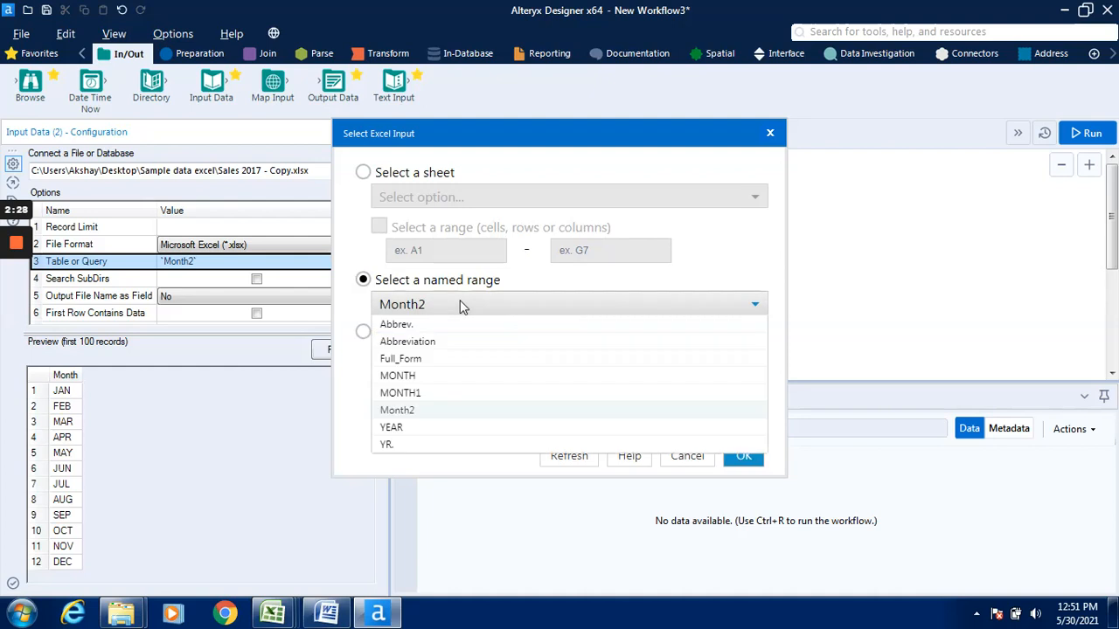
click(445, 341)
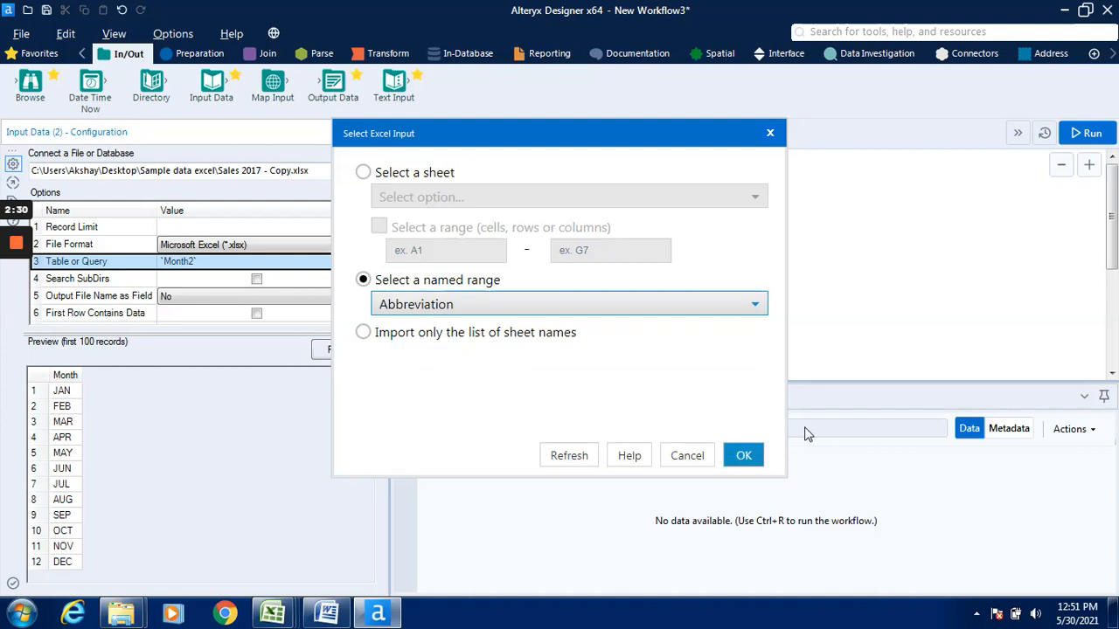
click(743, 456)
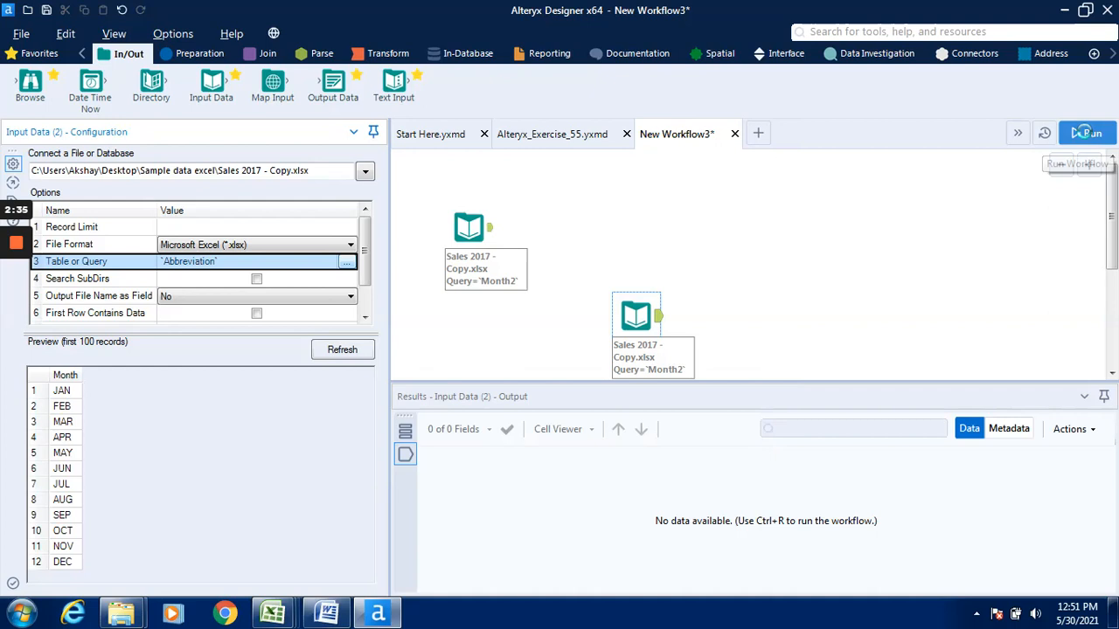
click(1086, 133)
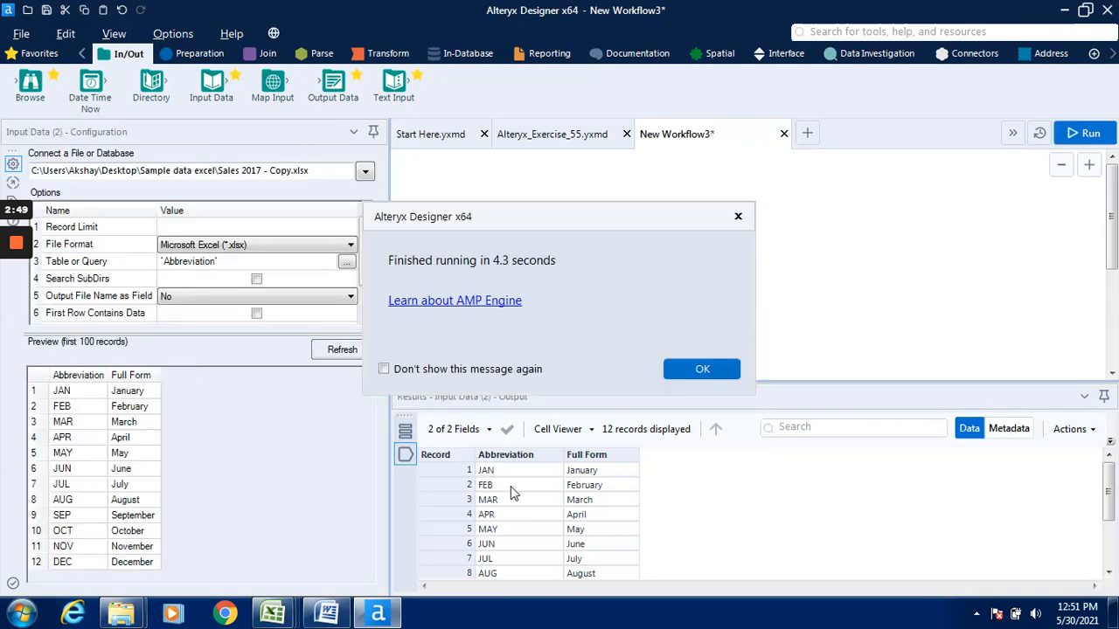
click(702, 369)
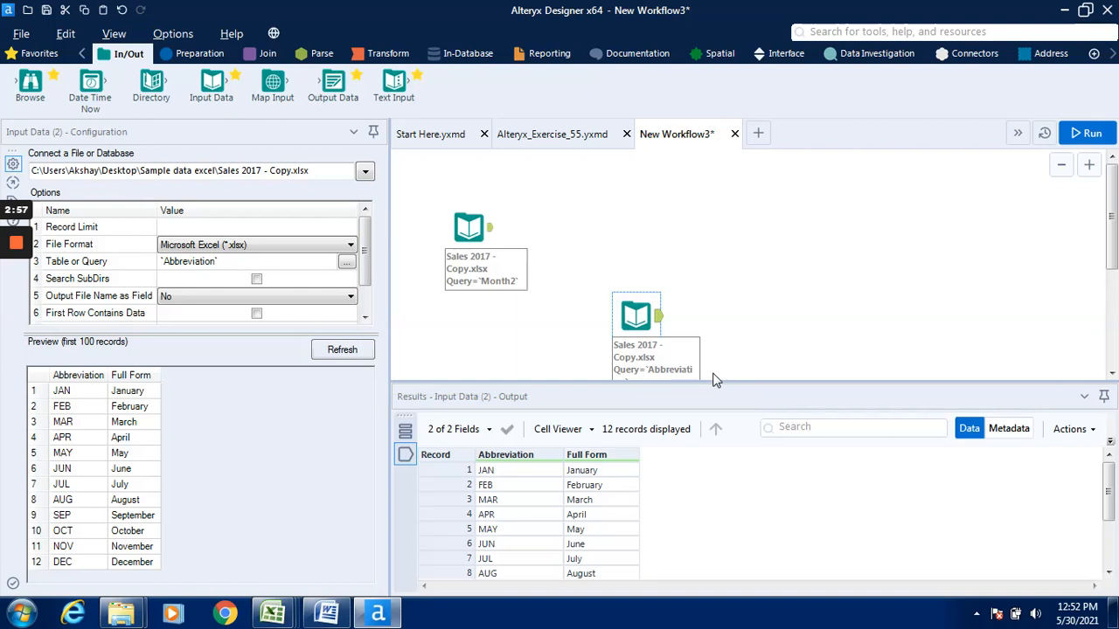
Add a Find Replace tool with the Month2 input connected to its F anchor and the Abbreviation input to its R anchor
click(266, 56)
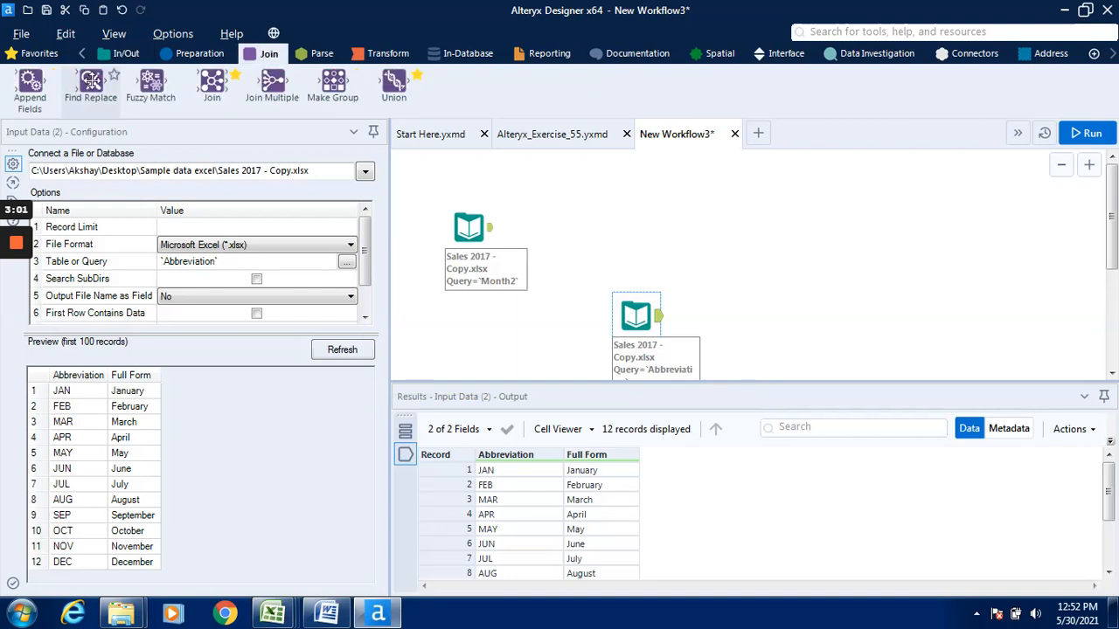
drag(91, 81, 765, 207)
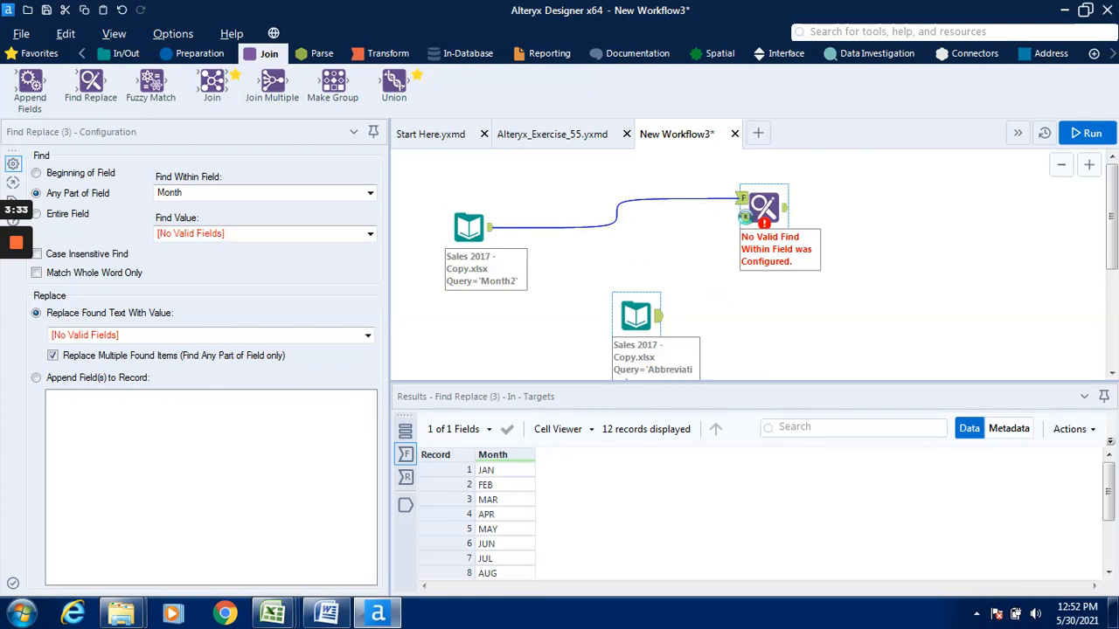
drag(659, 317, 745, 217)
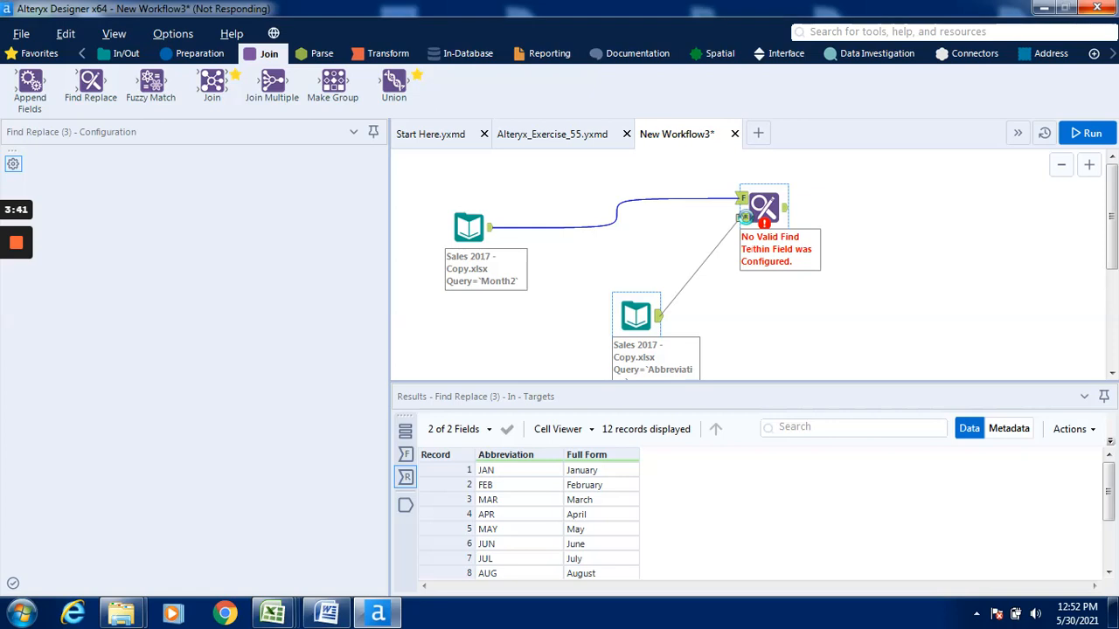
drag(744, 216, 744, 219)
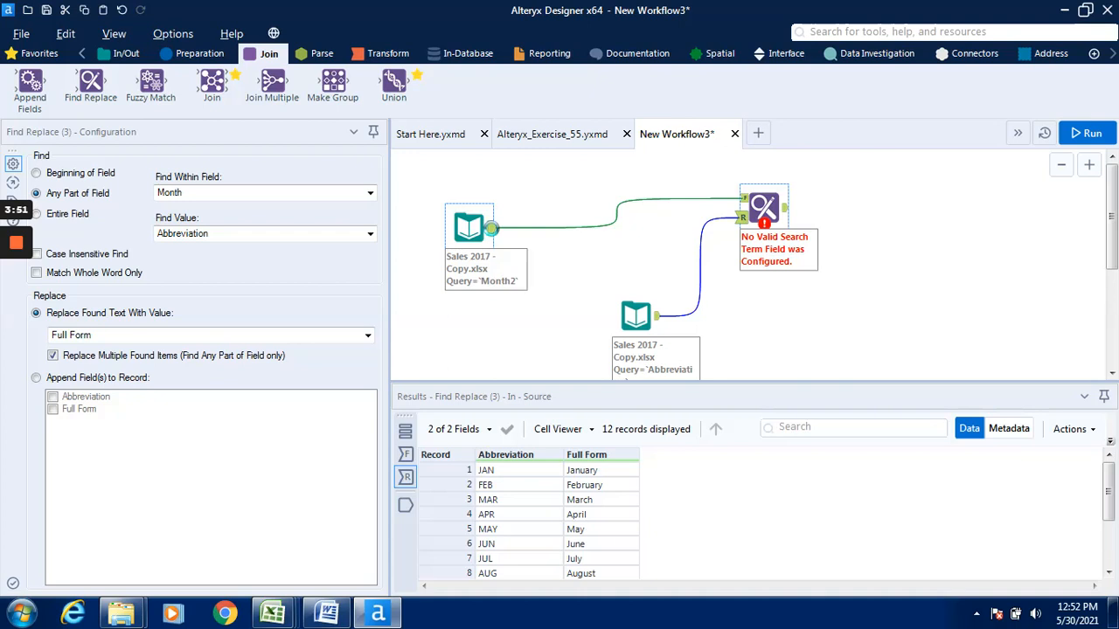
Review the output records of the Month2 input and the Abbreviation input
click(490, 229)
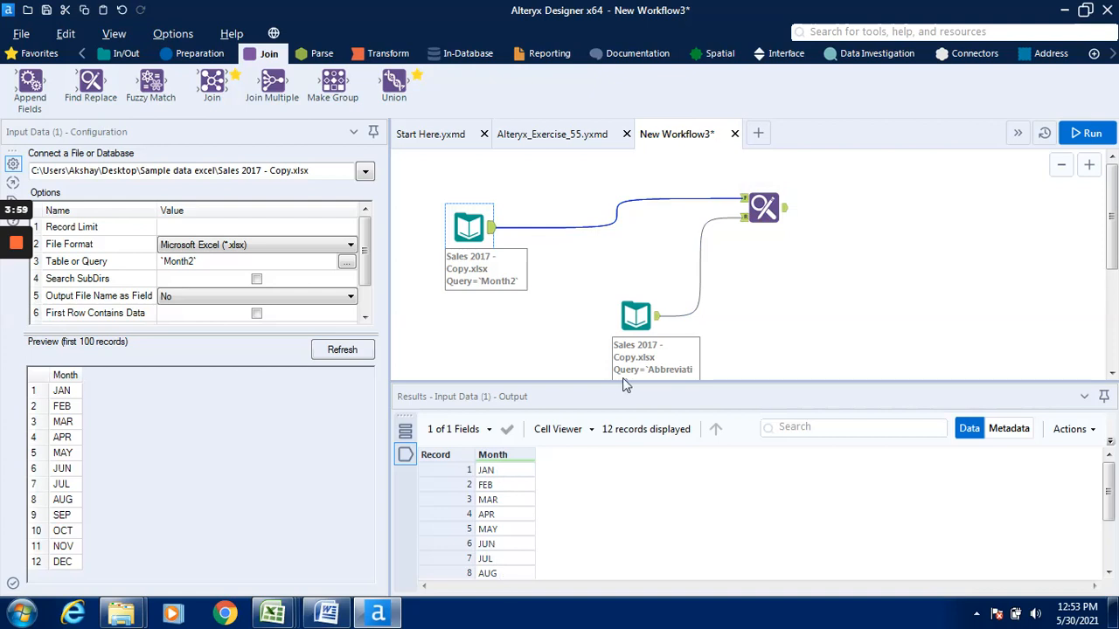
click(660, 319)
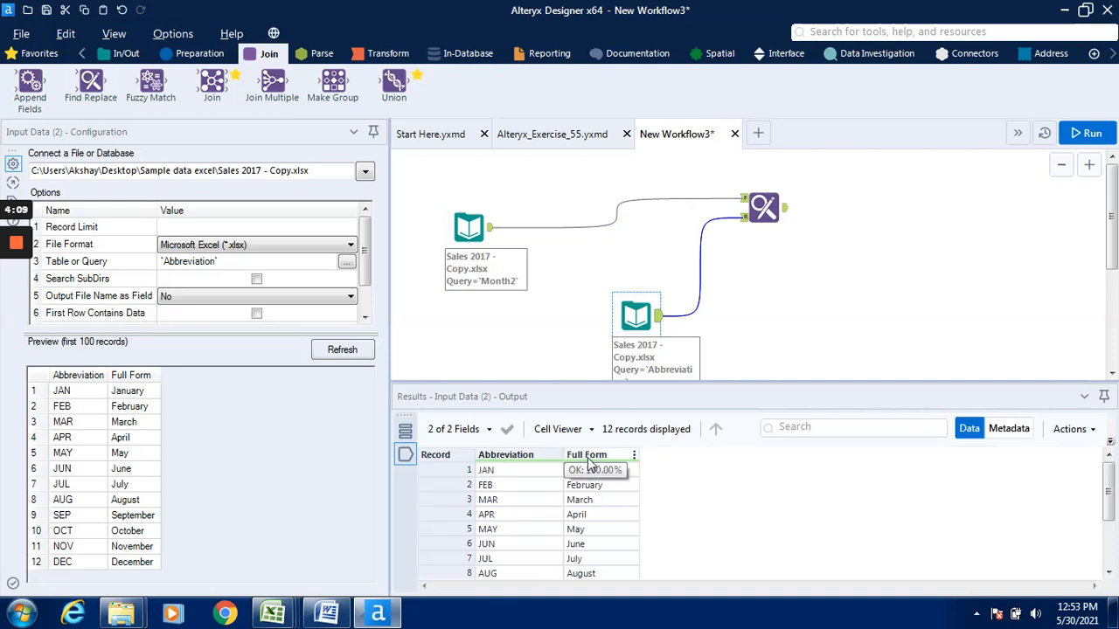
Try configuring the Find Replace tool to append the Abbreviation and Full Form fields to the record
click(761, 203)
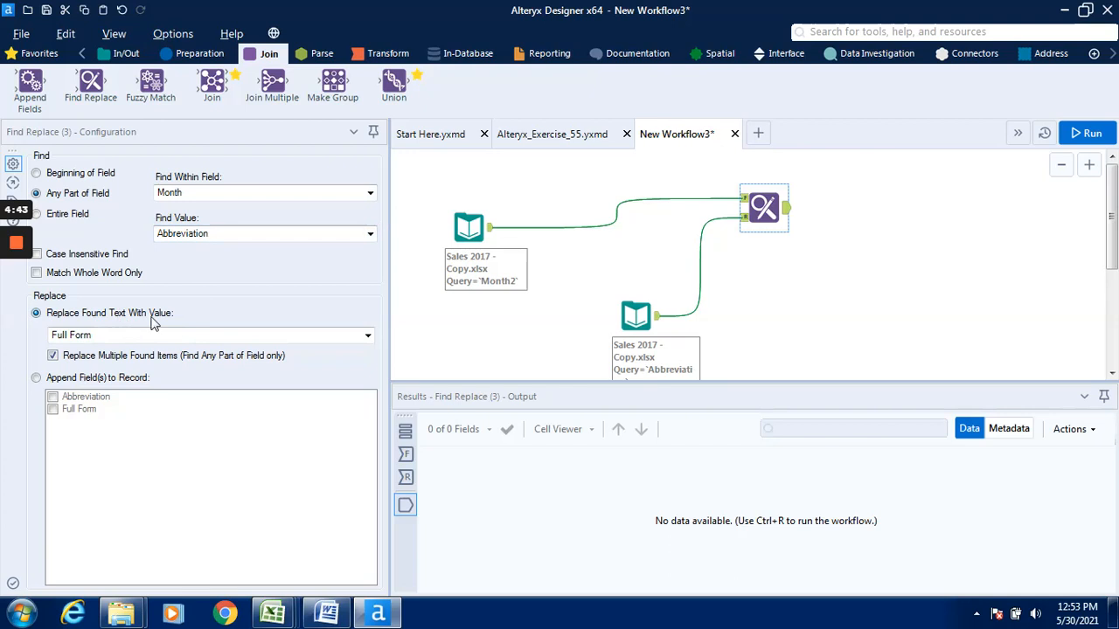
click(46, 378)
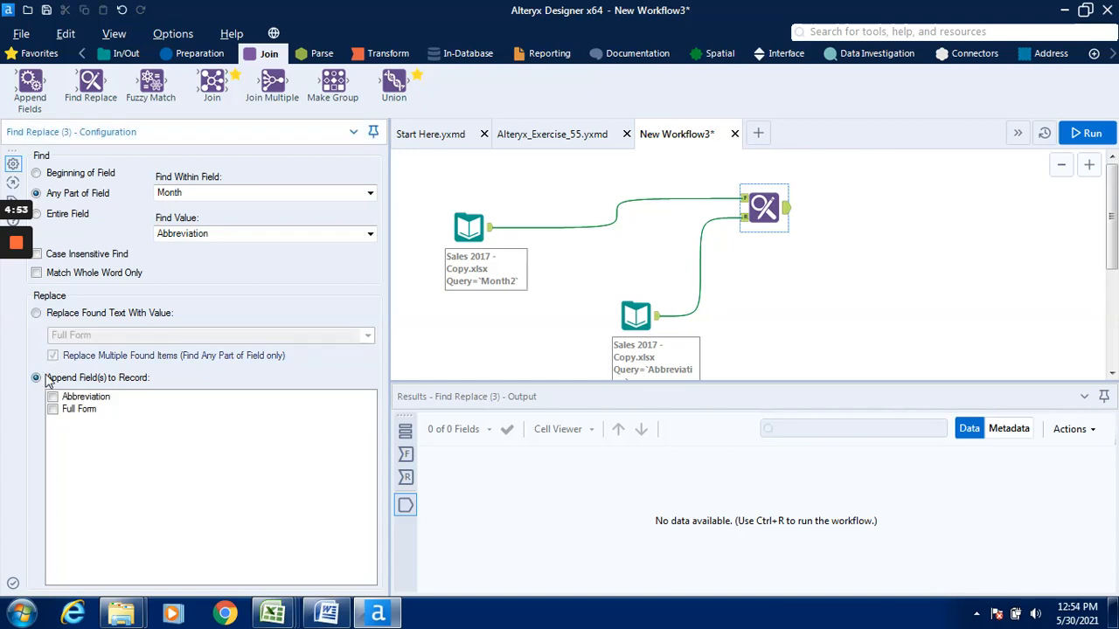
click(53, 397)
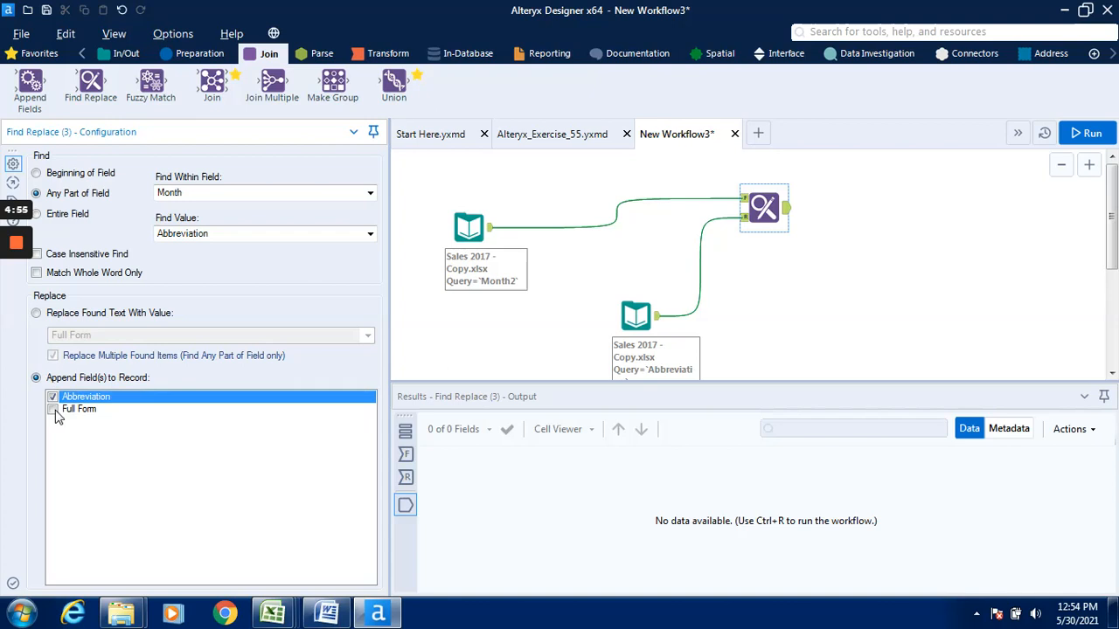
click(52, 409)
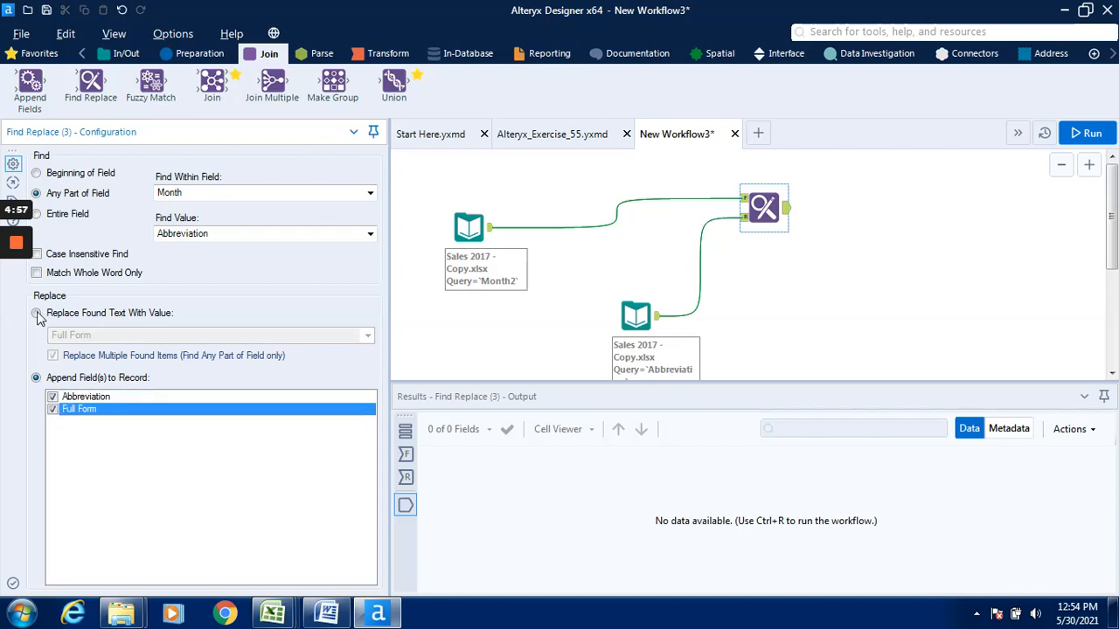
Set the Find Replace tool to replace found text with the Full Form value within the Month field, and run the workflow
click(81, 316)
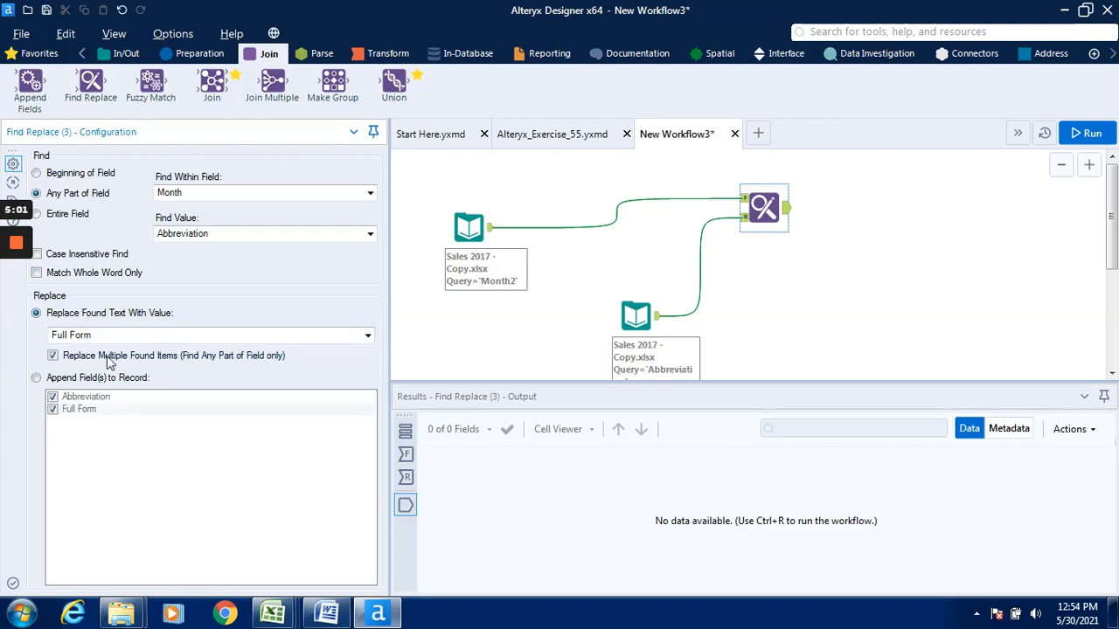
click(325, 194)
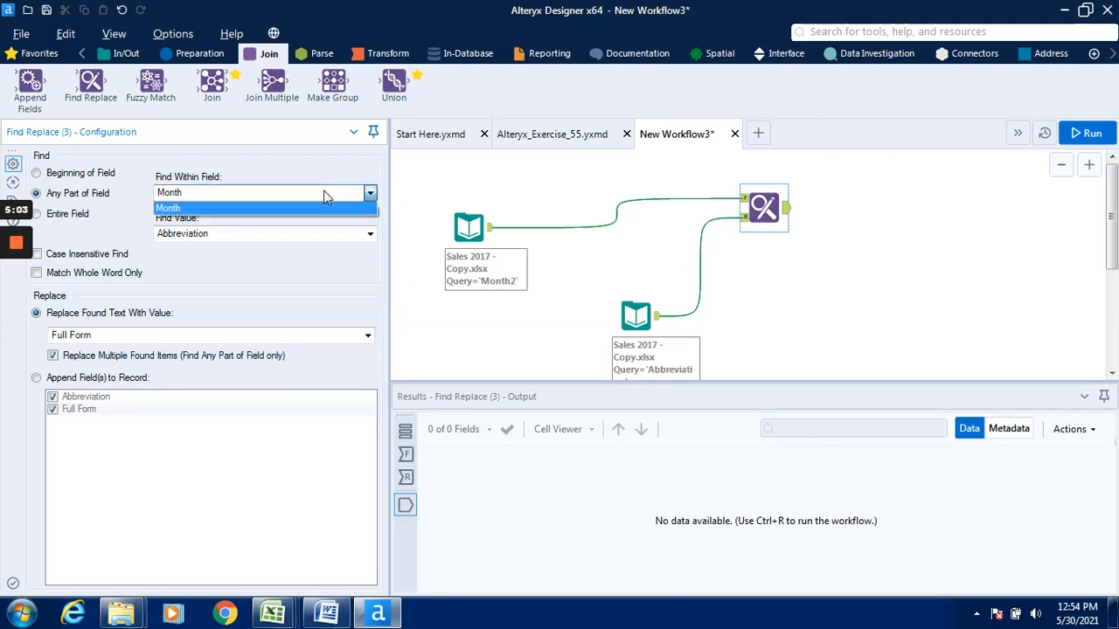
click(318, 213)
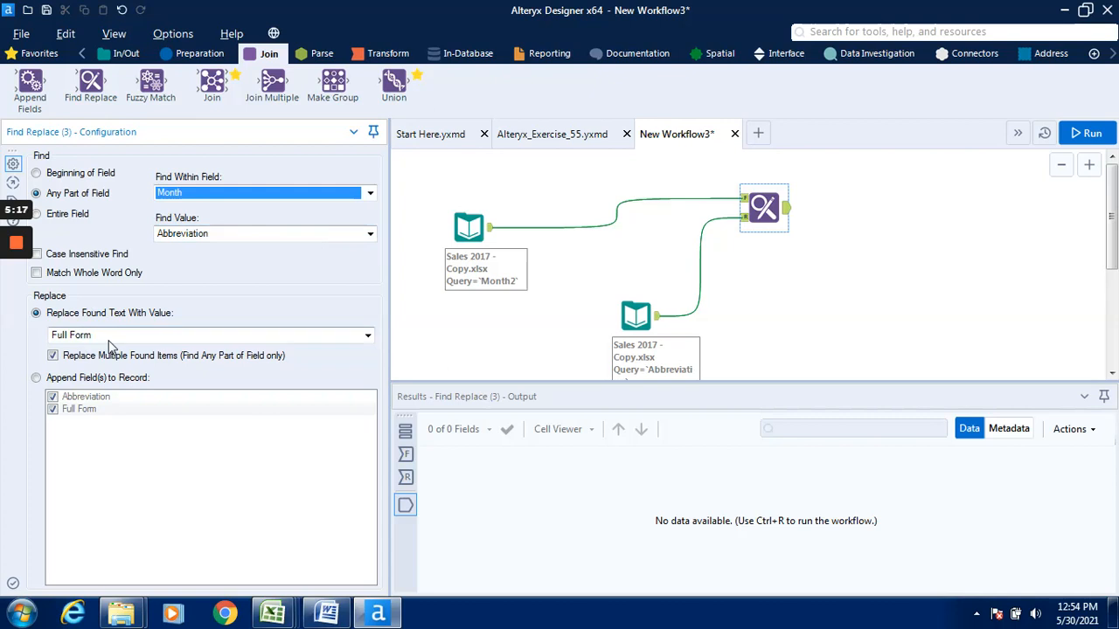
click(1087, 133)
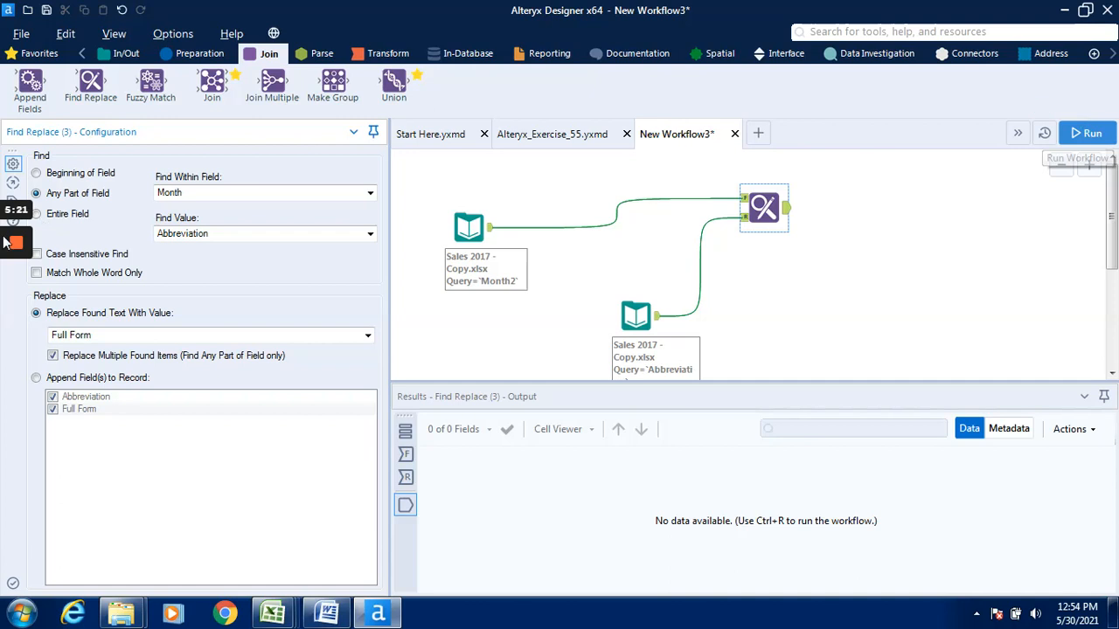
mouse_move(13, 250)
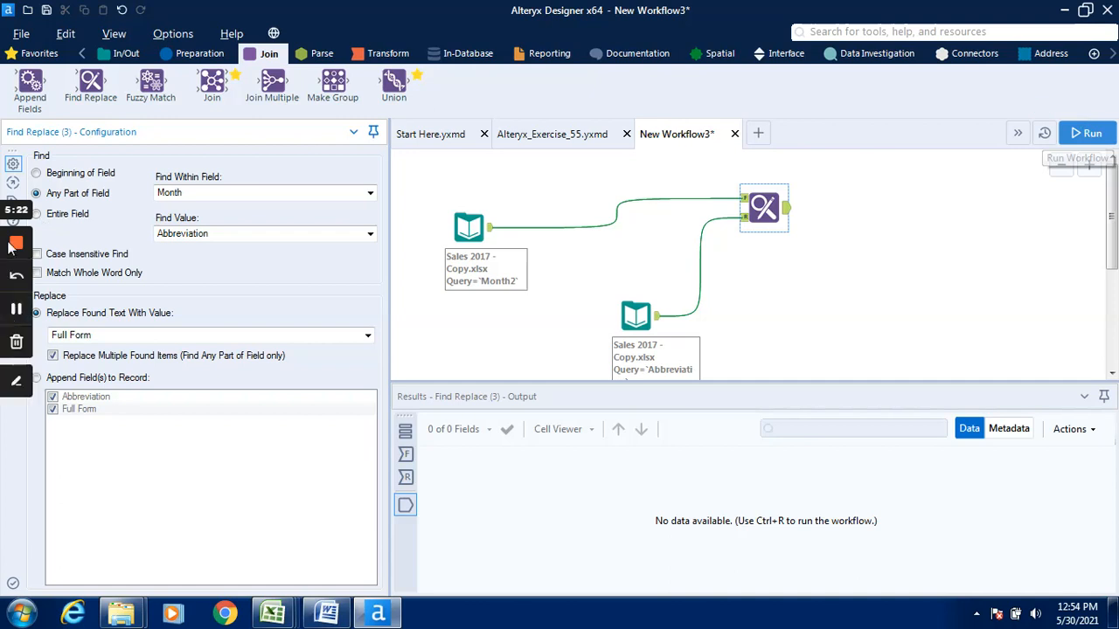
click(16, 311)
click(15, 311)
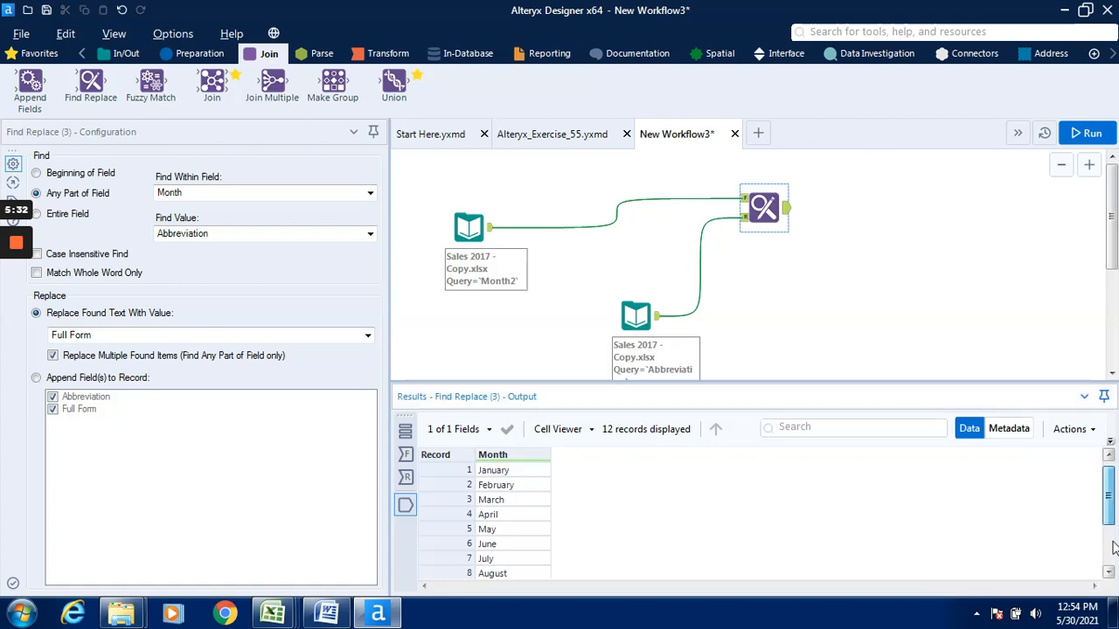
Review the Find Replace output records and compare them with the records of the Month2 and Abbreviation inputs
scroll(1113, 498, down, 2)
scroll(1114, 489, up, 2)
click(494, 229)
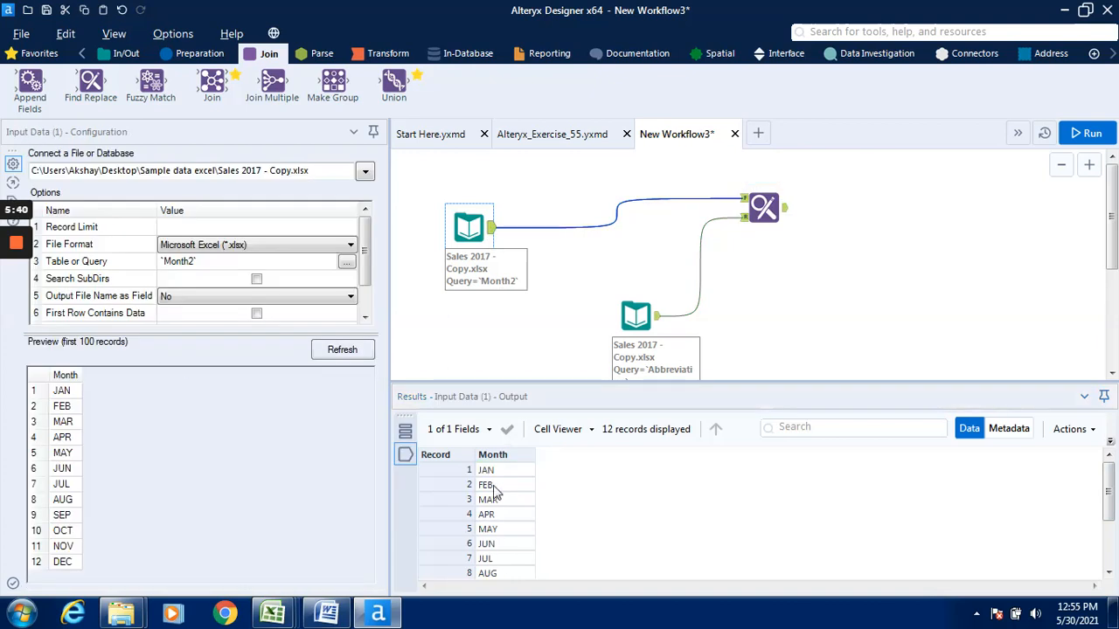
click(660, 320)
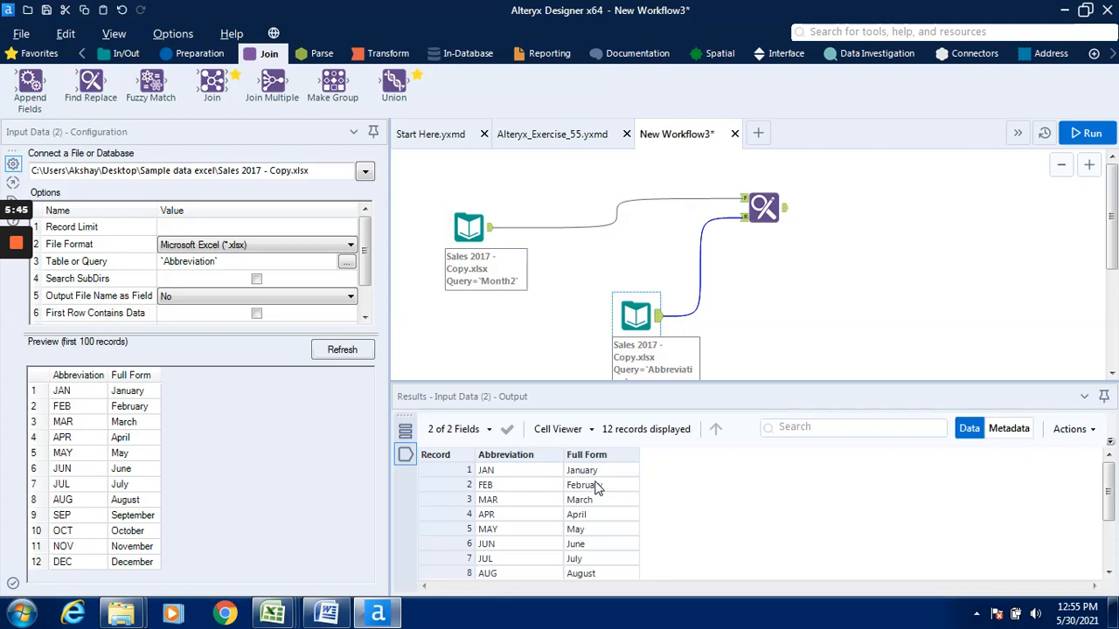
click(789, 211)
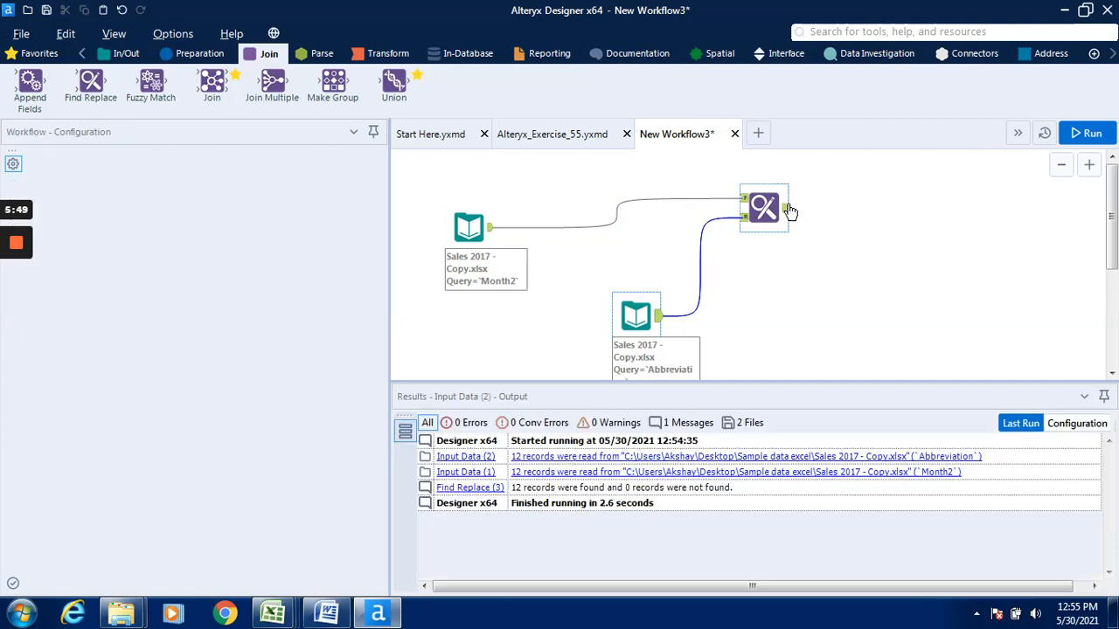